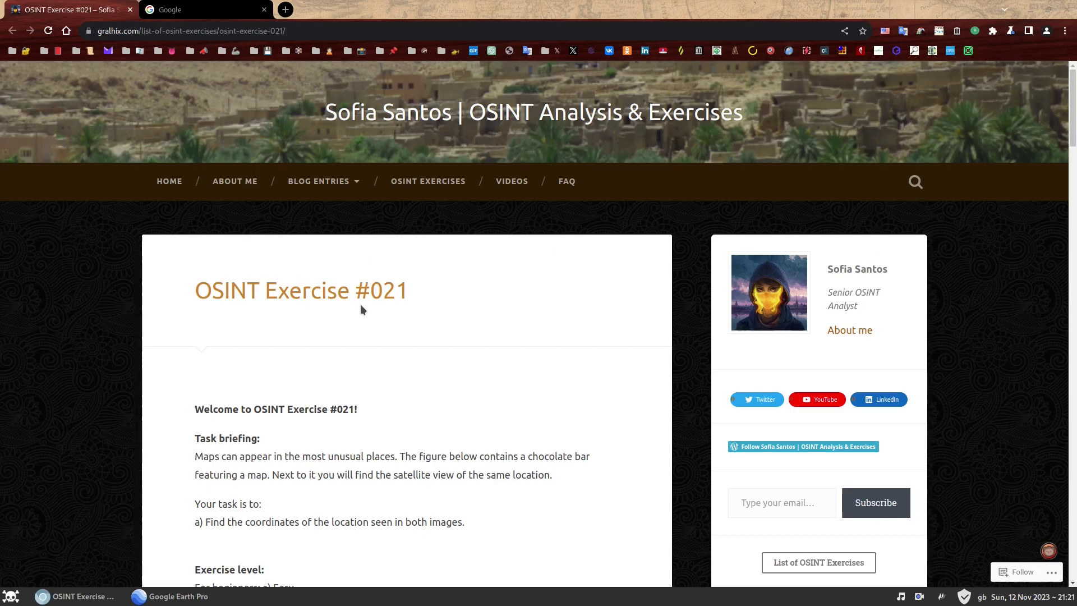
# - Highlight the exercise number in the heading, then scroll down the OSINT Exercise #021 page
pyautogui.moveTo(370, 292); pyautogui.dragTo(413, 291)
pyautogui.click(435, 286)
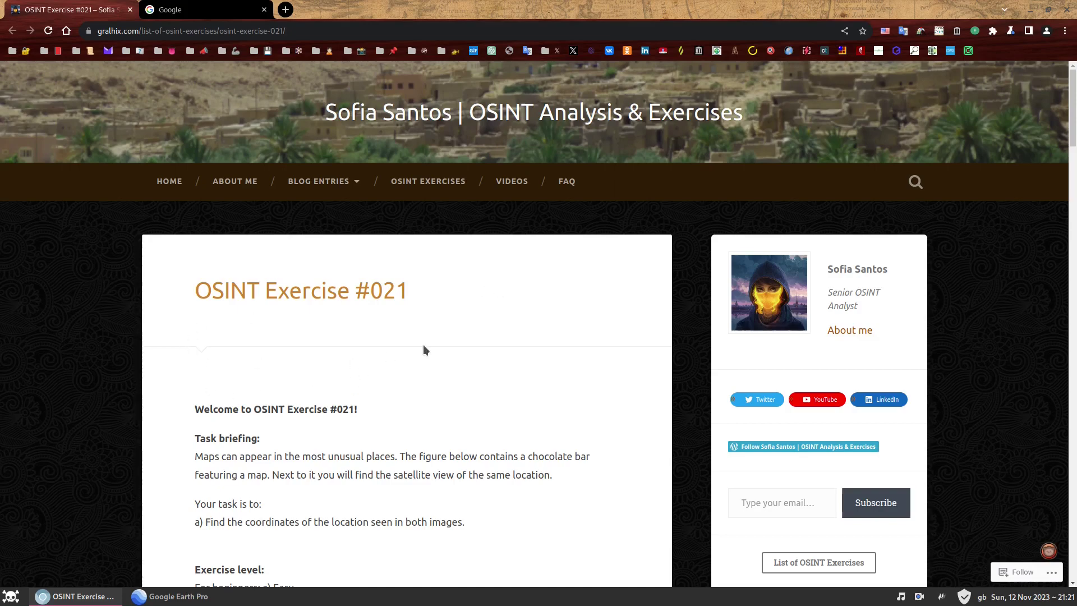
pyautogui.scroll(-5, 513, 338)
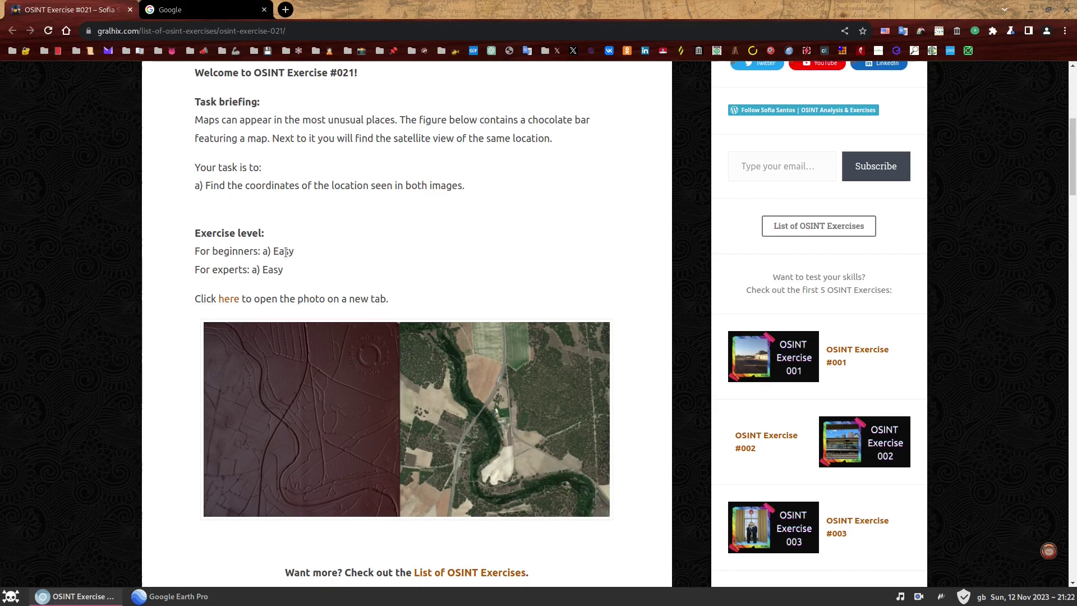
pyautogui.click(230, 301)
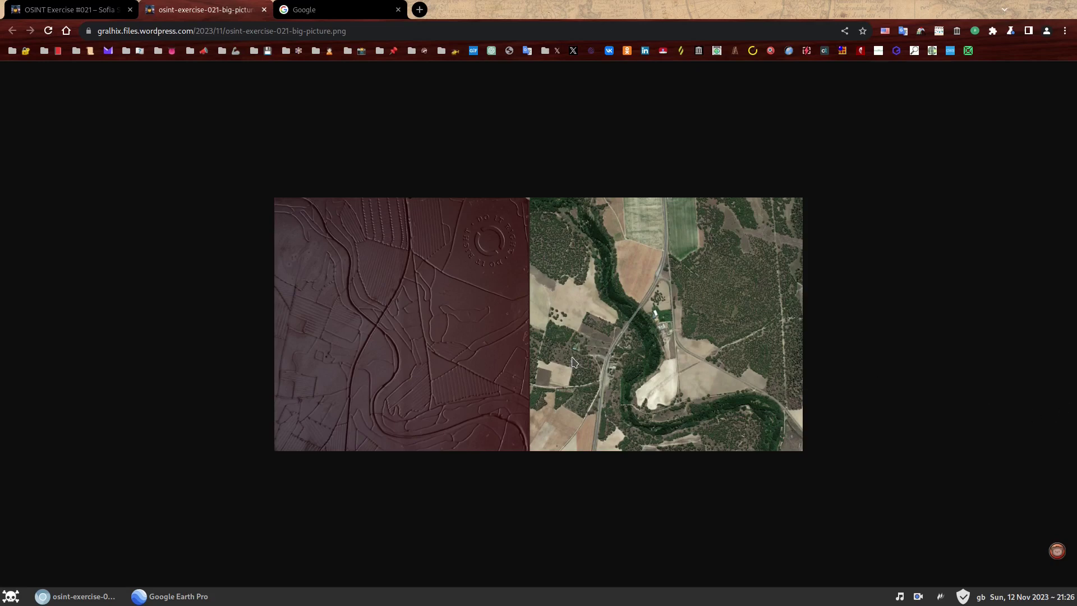
# - In the Google tab, search for "do it right" chocolate
pyautogui.click(319, 10)
pyautogui.write('"do it right" chocolate')
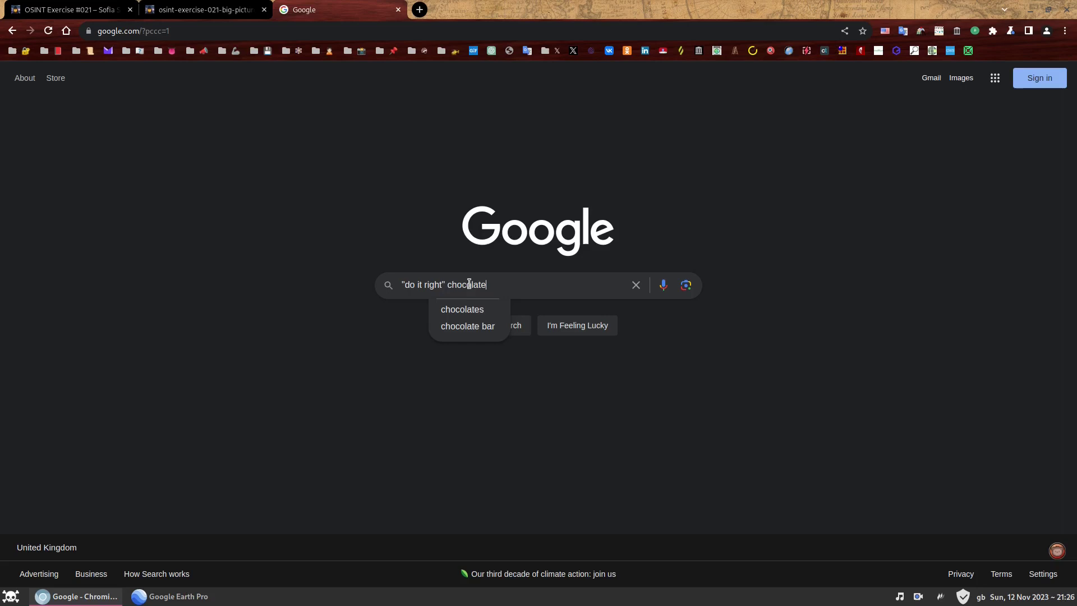
pyautogui.press('Return')
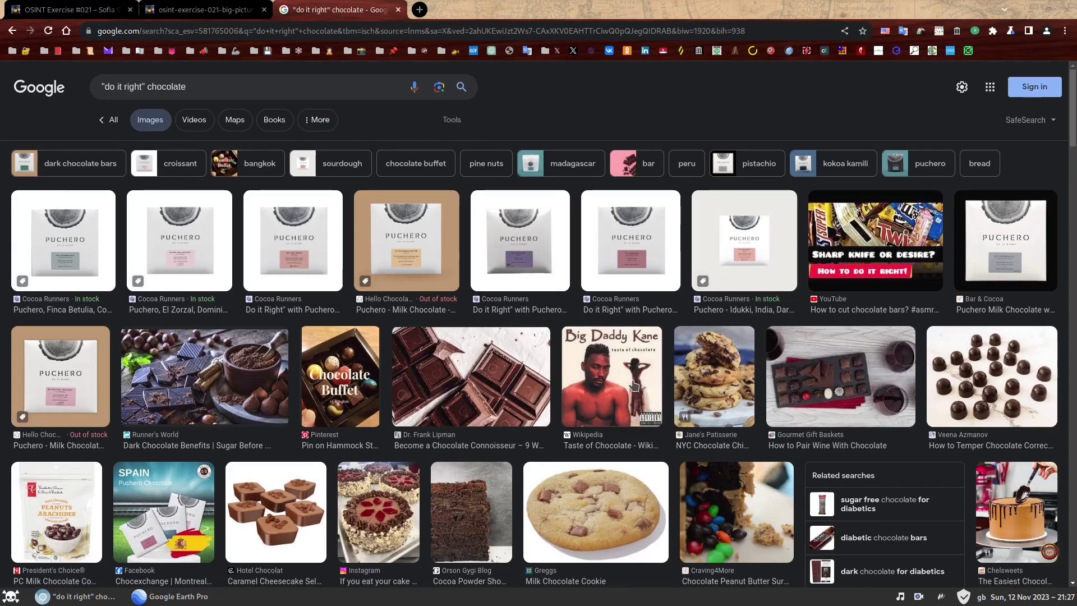
pyautogui.scroll(-5, 636, 387)
pyautogui.scroll(-15, 646, 370)
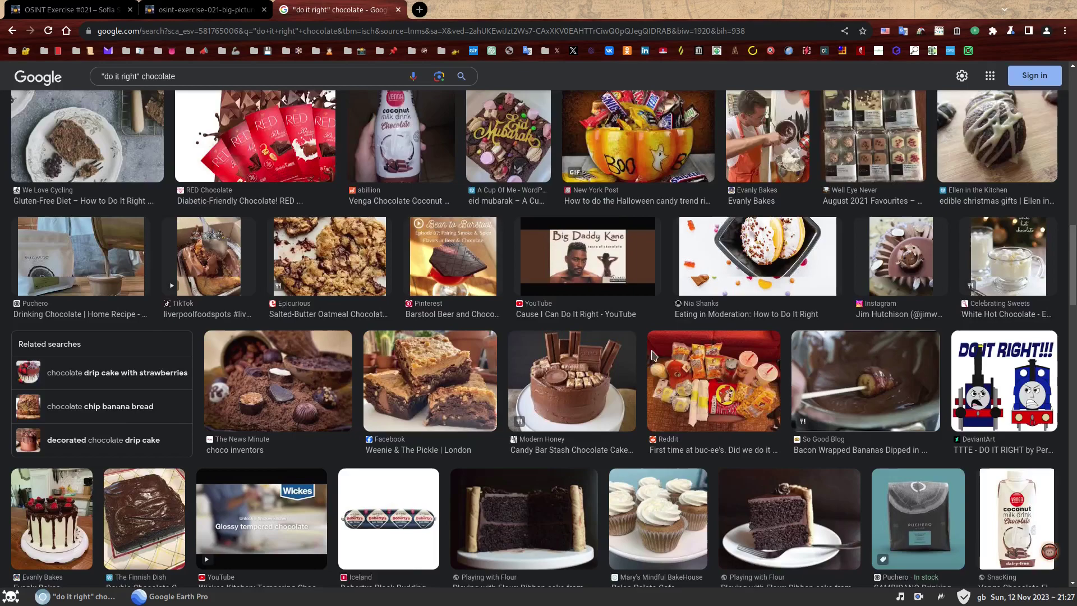
pyautogui.scroll(-4, 652, 353)
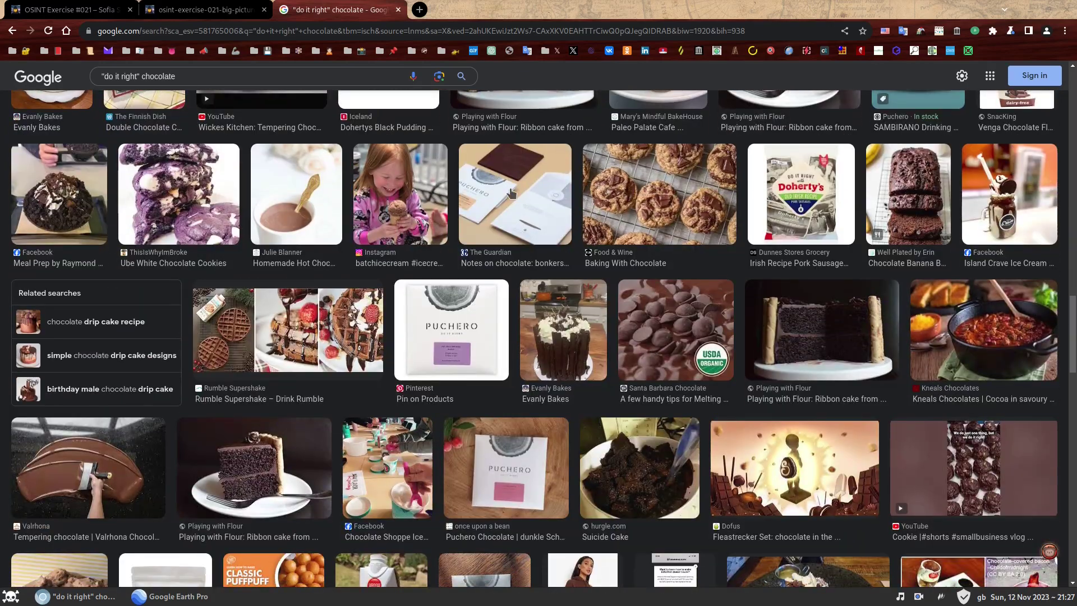
pyautogui.click(511, 194)
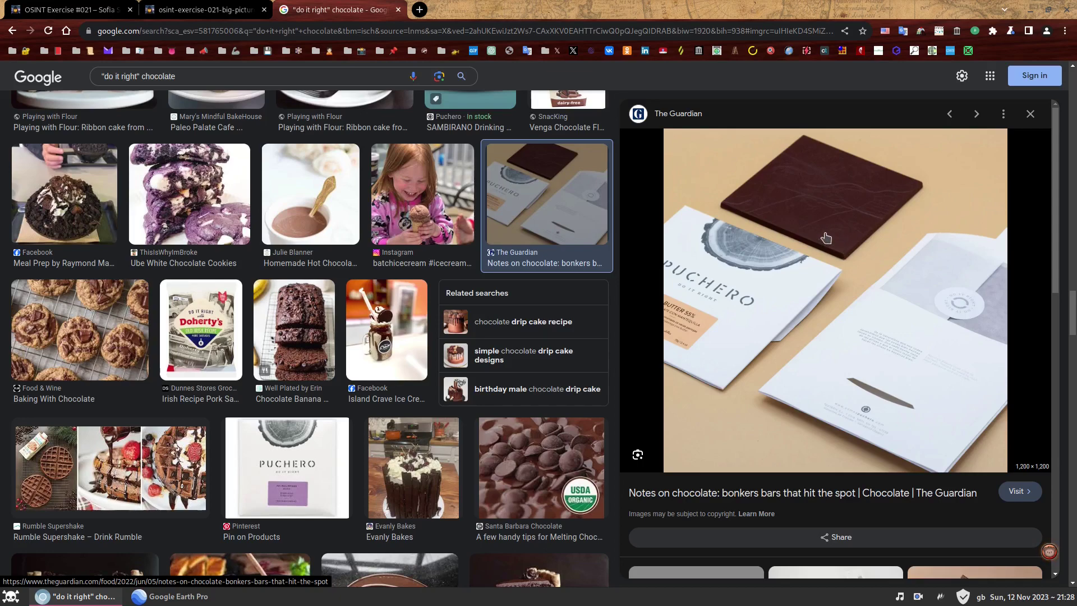
pyautogui.click(1030, 114)
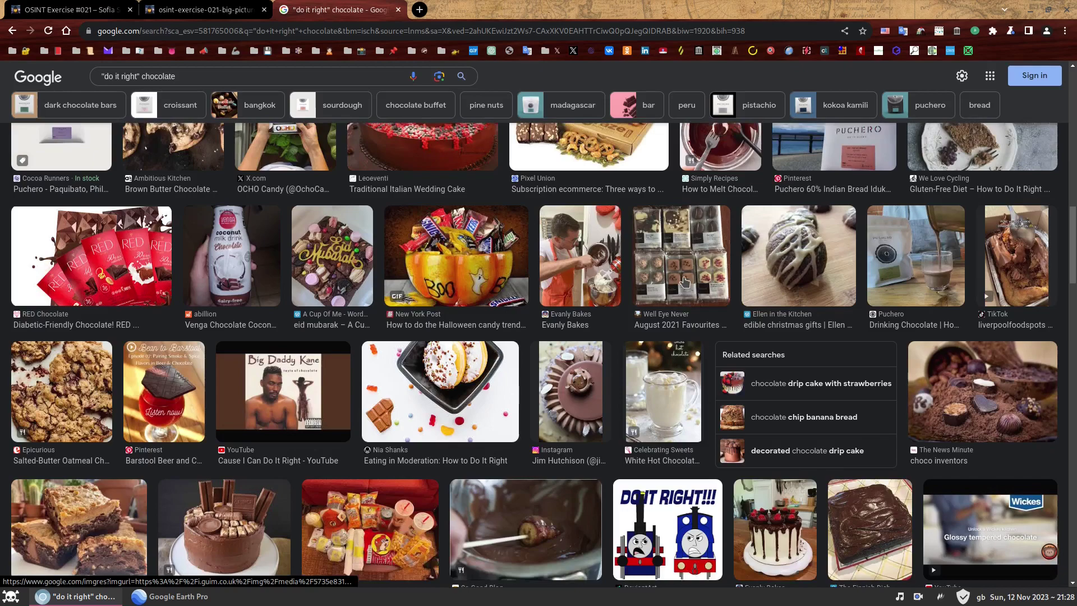
pyautogui.scroll(10, 684, 281)
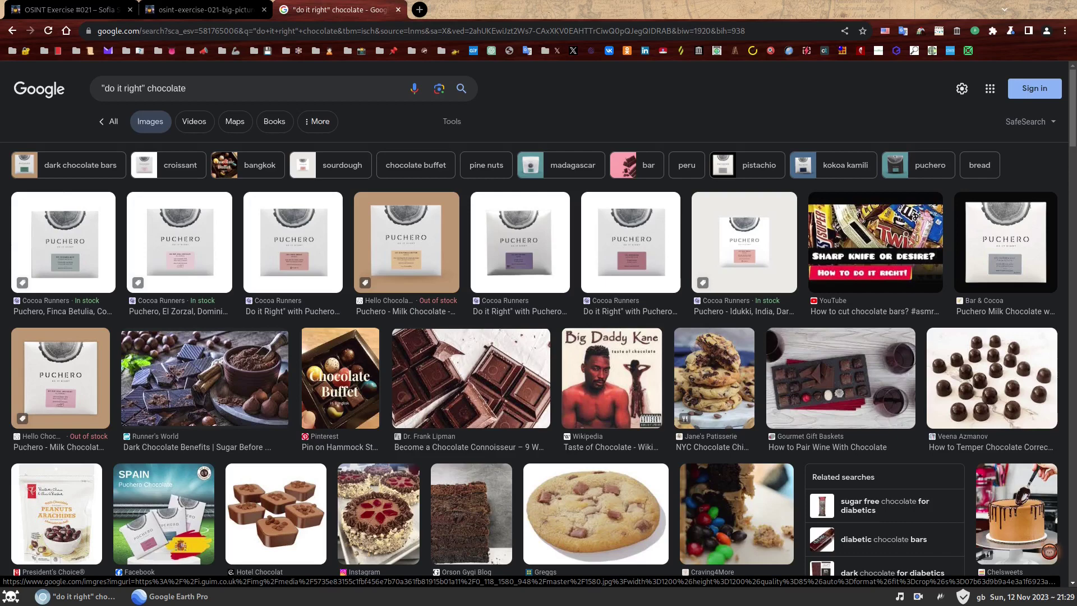
# - Replace the search with puchero chocolate and switch to the All web results
pyautogui.tripleClick(251, 97)
pyautogui.write('puchero chocolate')
pyautogui.press('Return')
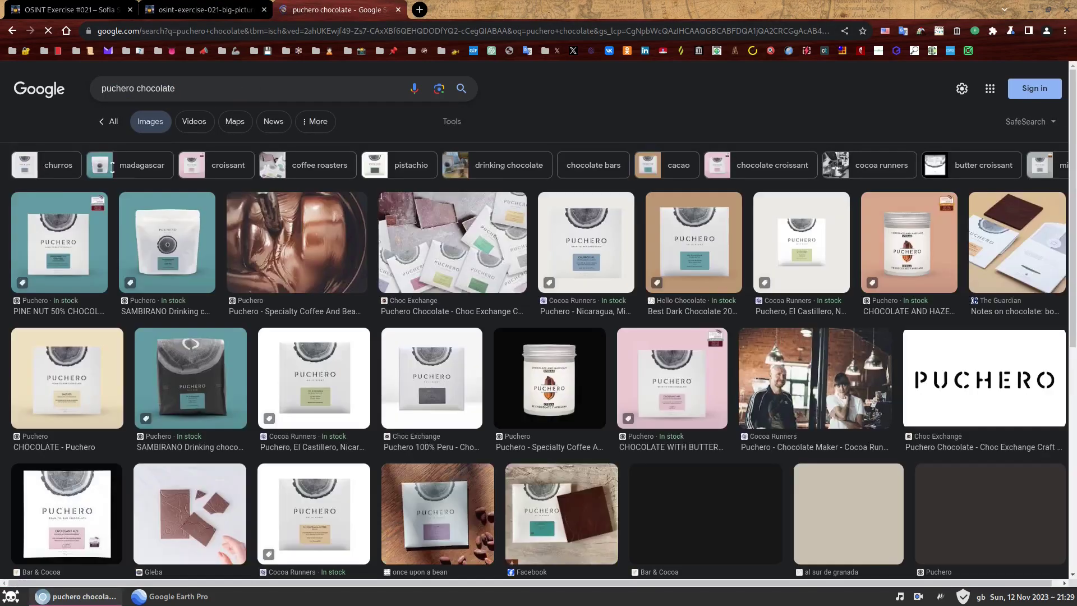
pyautogui.click(108, 121)
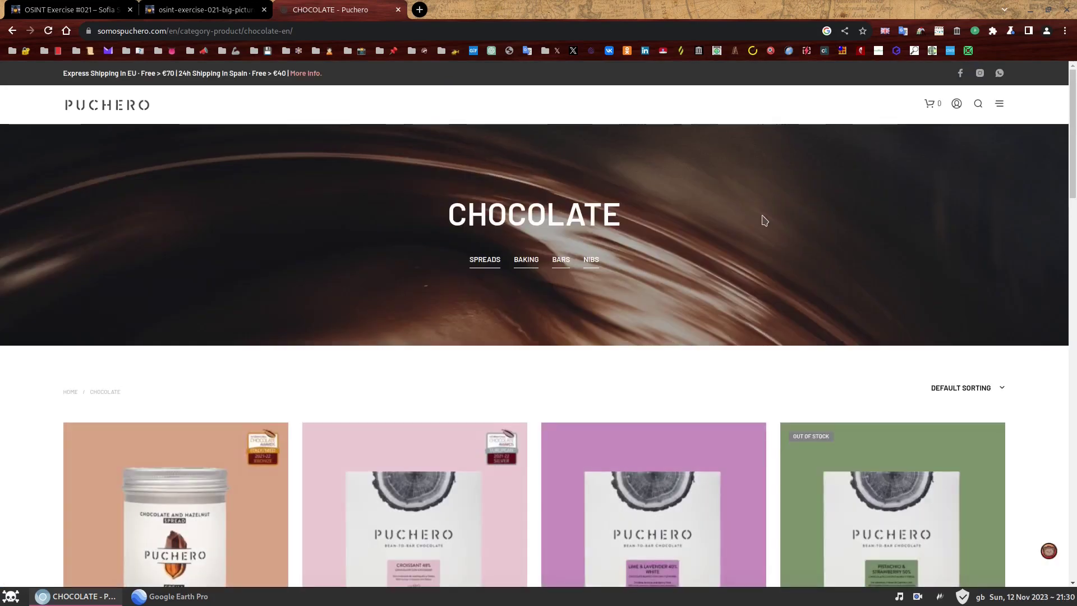
# - Compare the Puchero chocolate bars with the challenge image in the other tab
pyautogui.scroll(-5, 1026, 269)
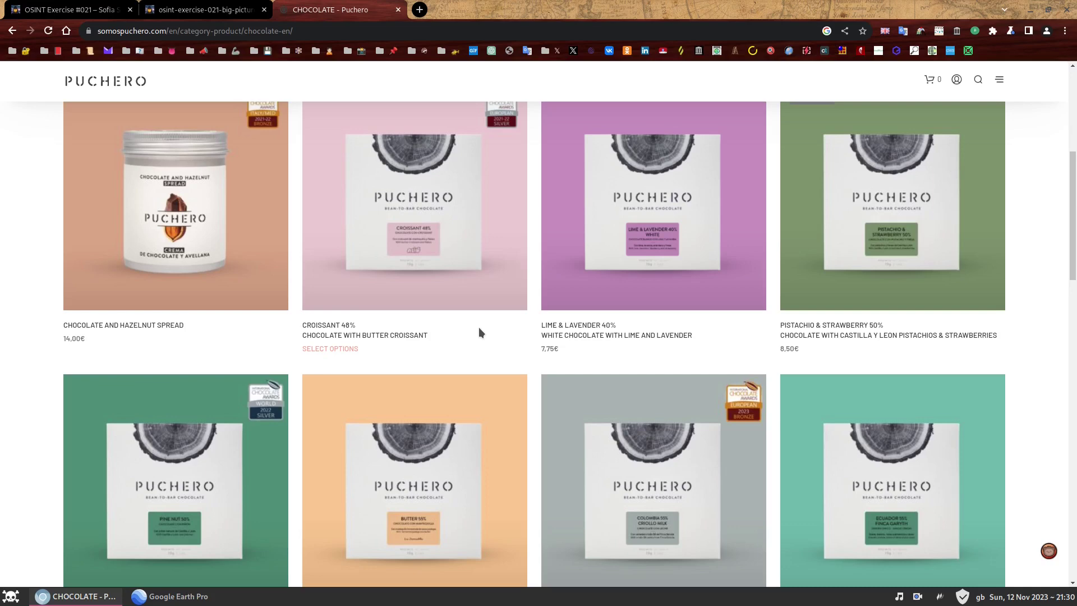
pyautogui.click(201, 10)
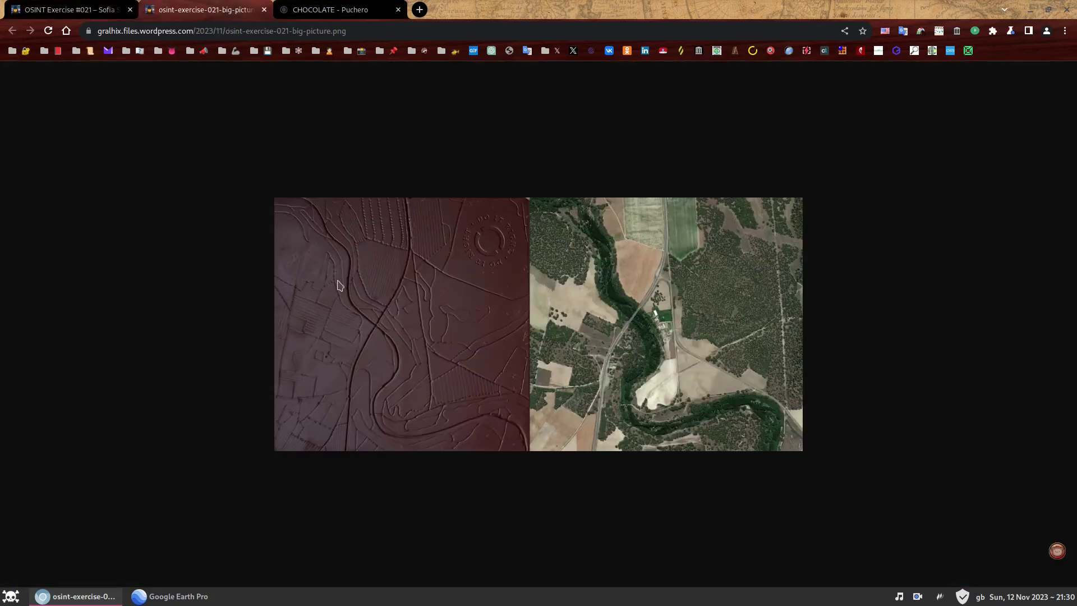
pyautogui.click(336, 9)
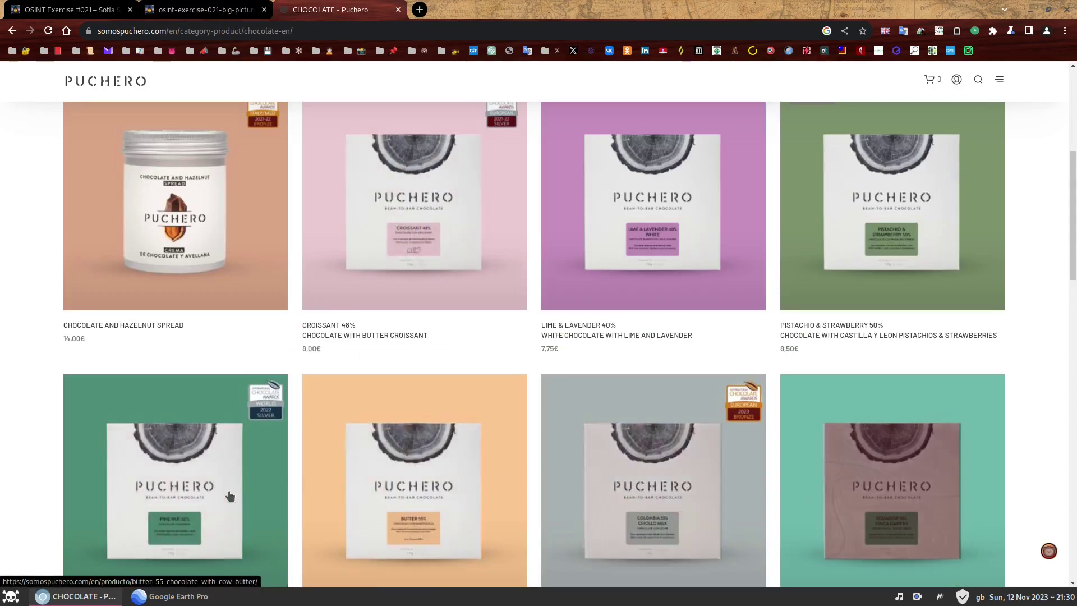
pyautogui.scroll(5, 987, 347)
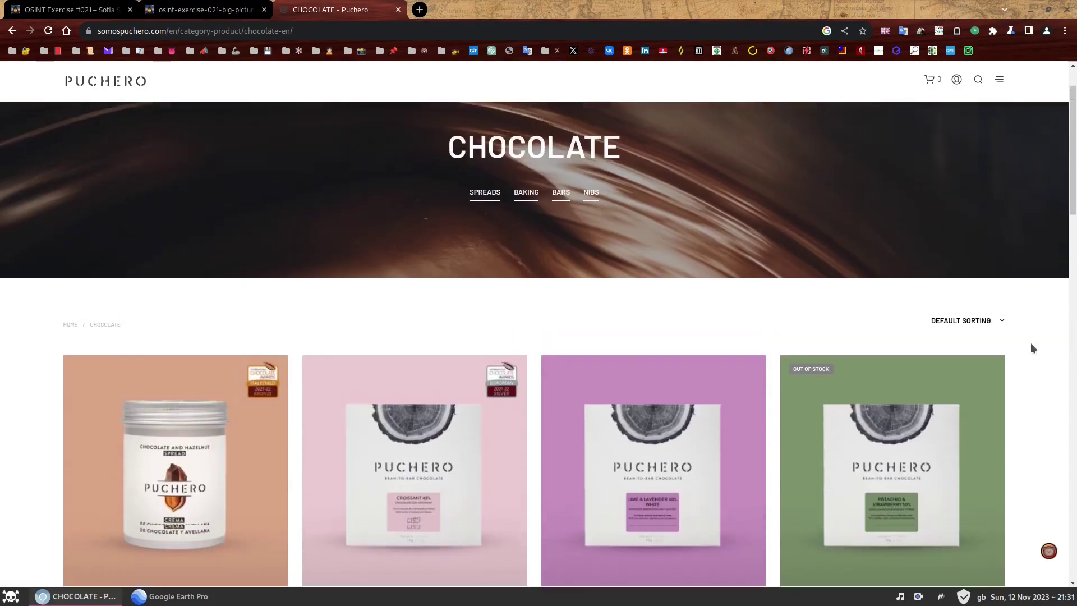
pyautogui.scroll(1, 1031, 342)
# - Read the founders' origins on About Puchero, then go to the Get in touch page
pyautogui.click(998, 107)
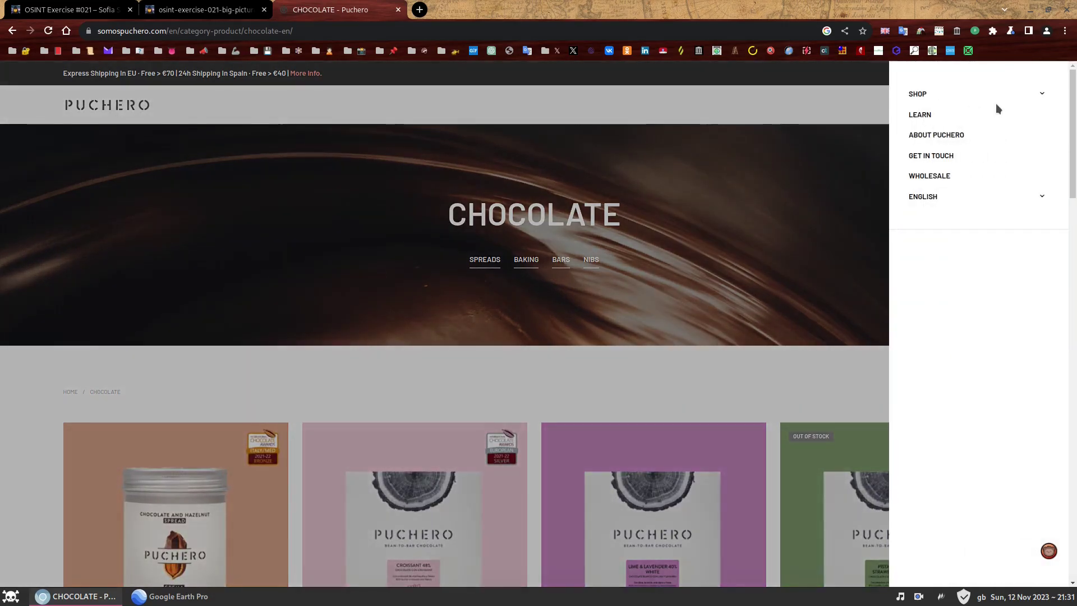
pyautogui.click(922, 136)
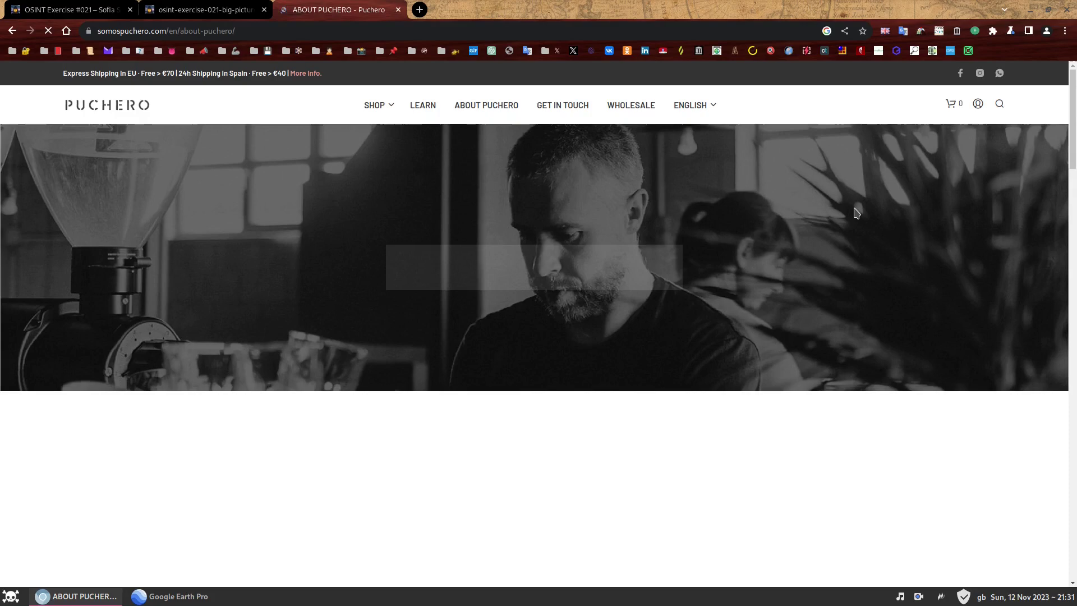
pyautogui.scroll(-5, 856, 213)
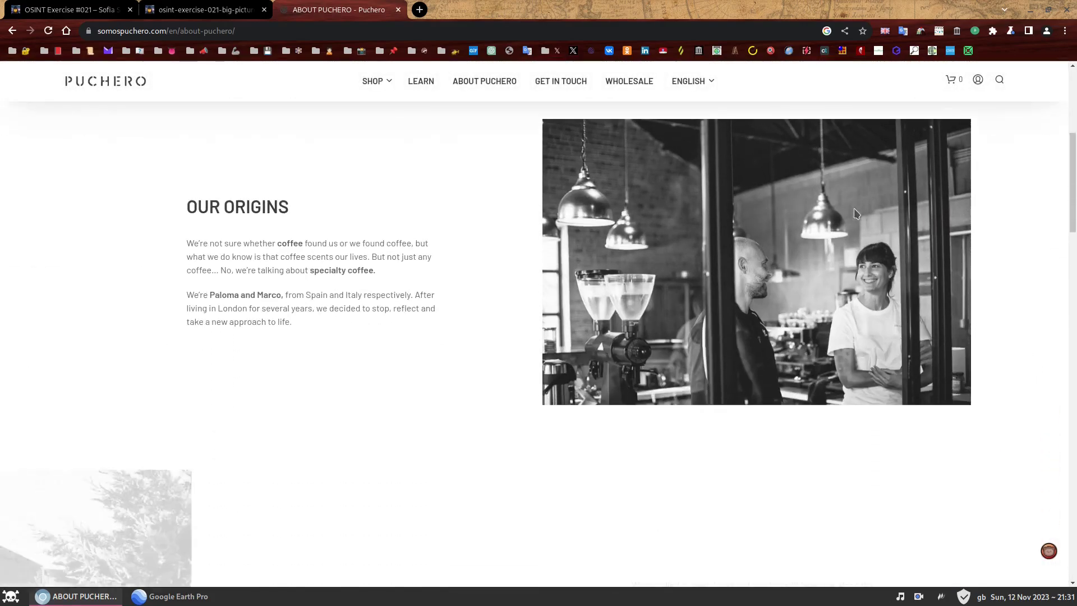
pyautogui.moveTo(186, 295); pyautogui.dragTo(409, 299)
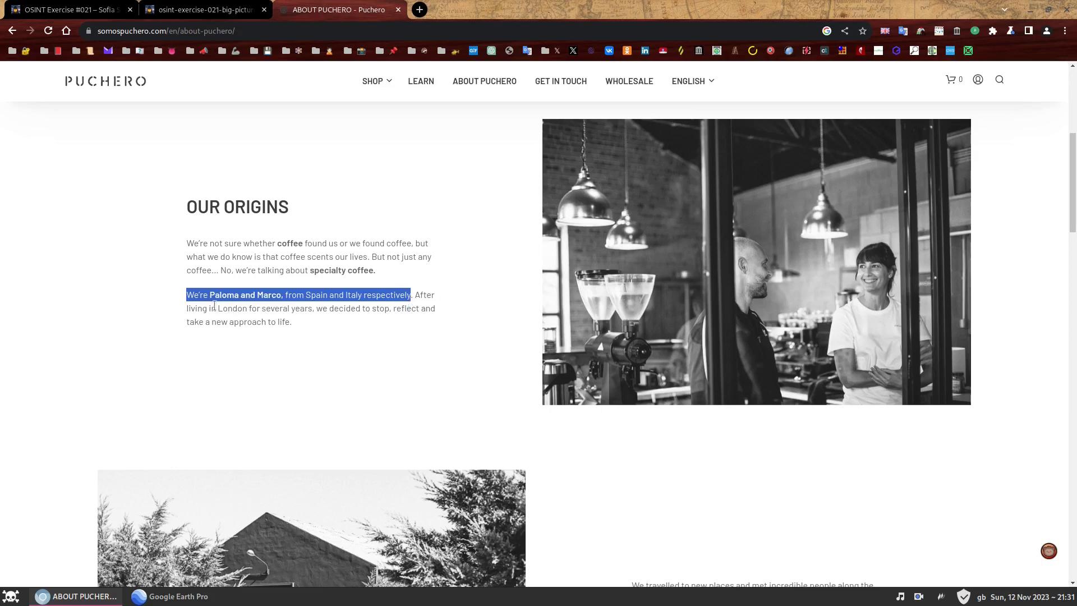
pyautogui.click(331, 326)
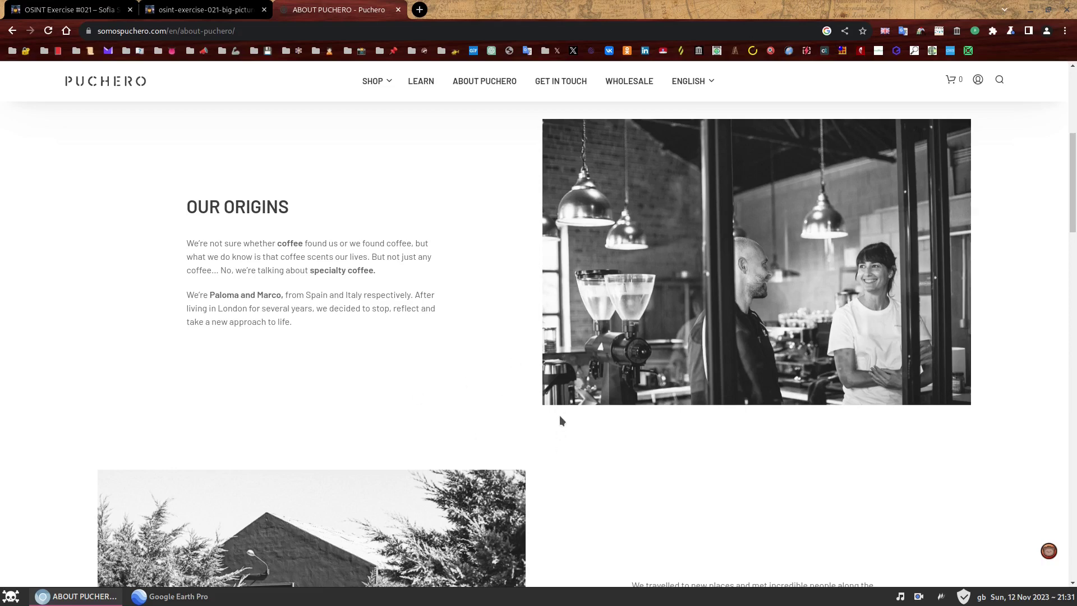
pyautogui.scroll(5, 560, 418)
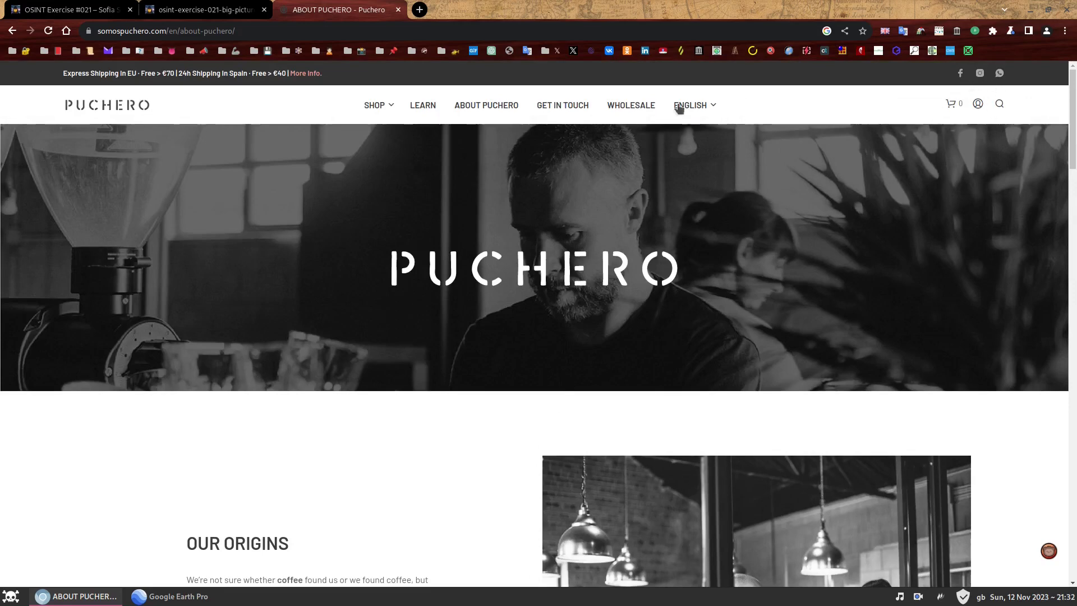
pyautogui.click(557, 106)
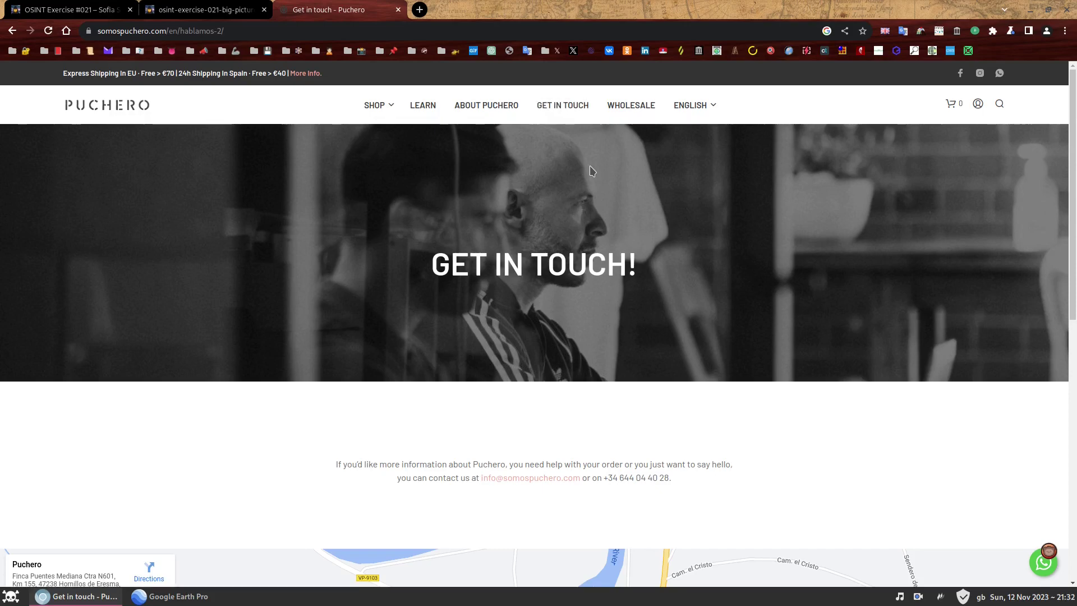
# - Scroll to the embedded map pinning Puchero beside Finca Puentes Mediana and the river
pyautogui.scroll(-6, 908, 262)
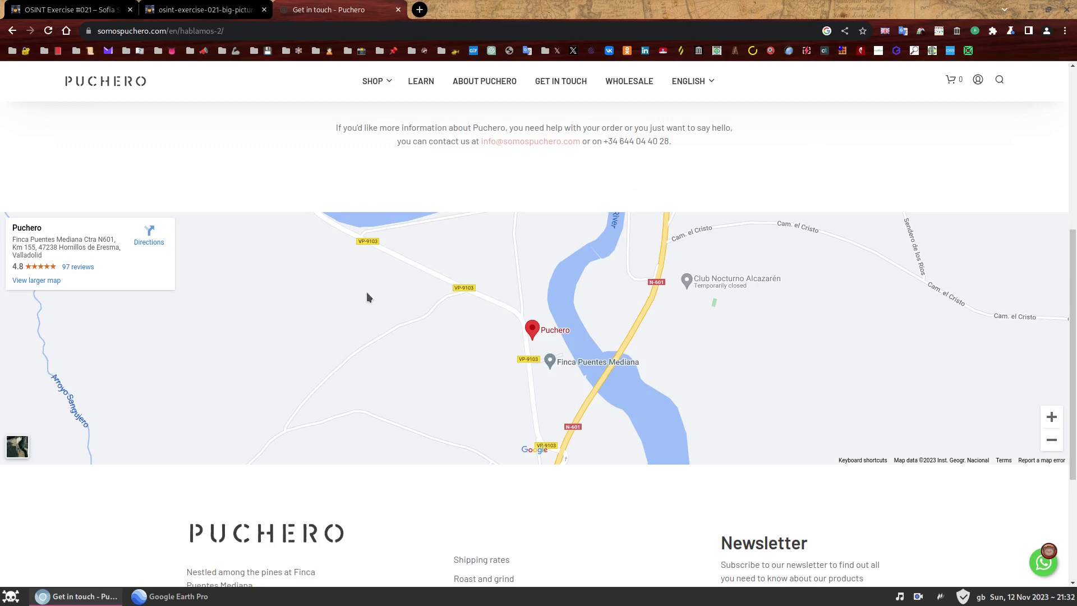
# - Switch the embedded map to satellite imagery and zoom out two levels
pyautogui.click(17, 448)
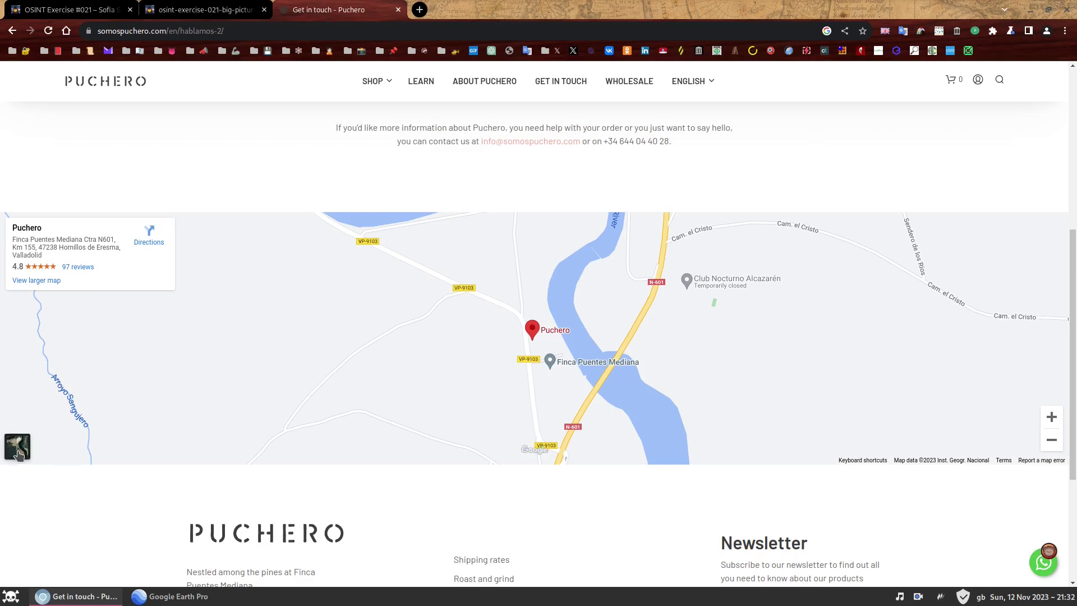
pyautogui.click(1052, 441)
pyautogui.click(1052, 441)
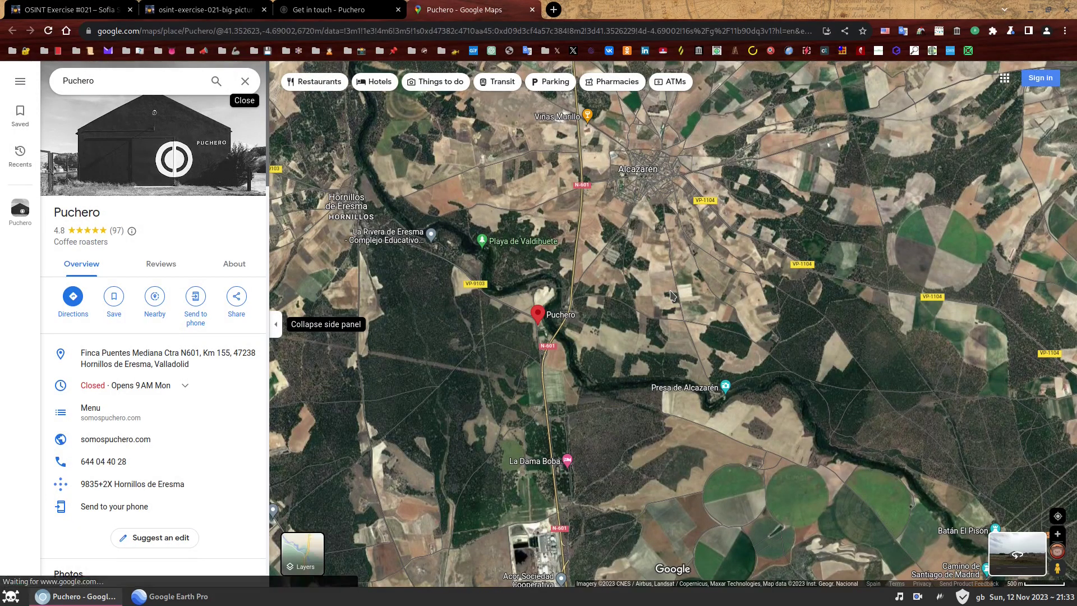
# - Browse Puchero's place photos: the terrace, bread with chocolate, and black-and-white building
pyautogui.click(146, 131)
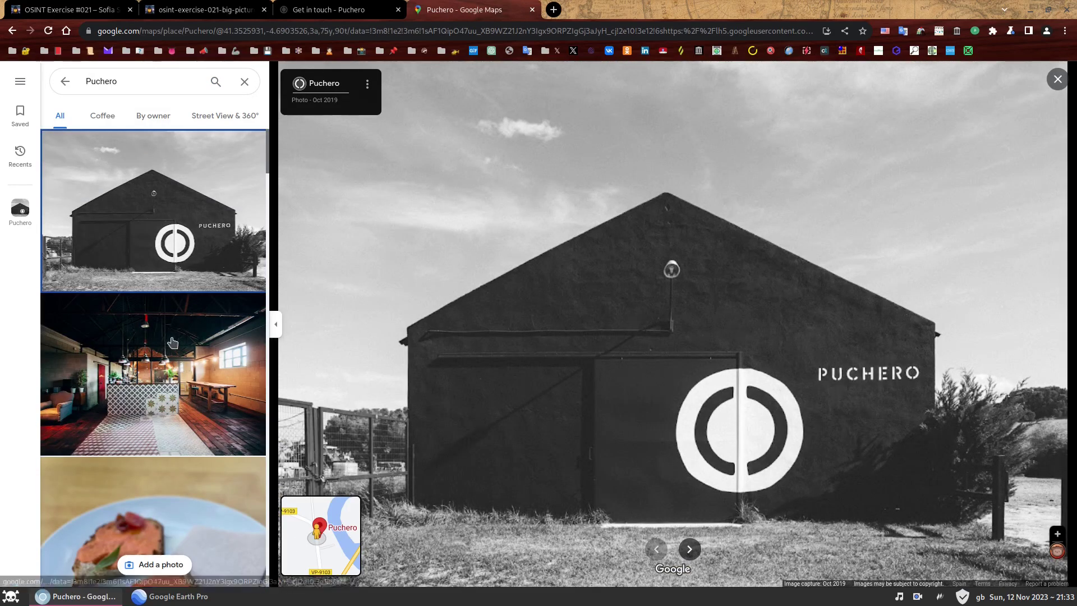
pyautogui.scroll(-10, 172, 337)
pyautogui.scroll(-5, 172, 337)
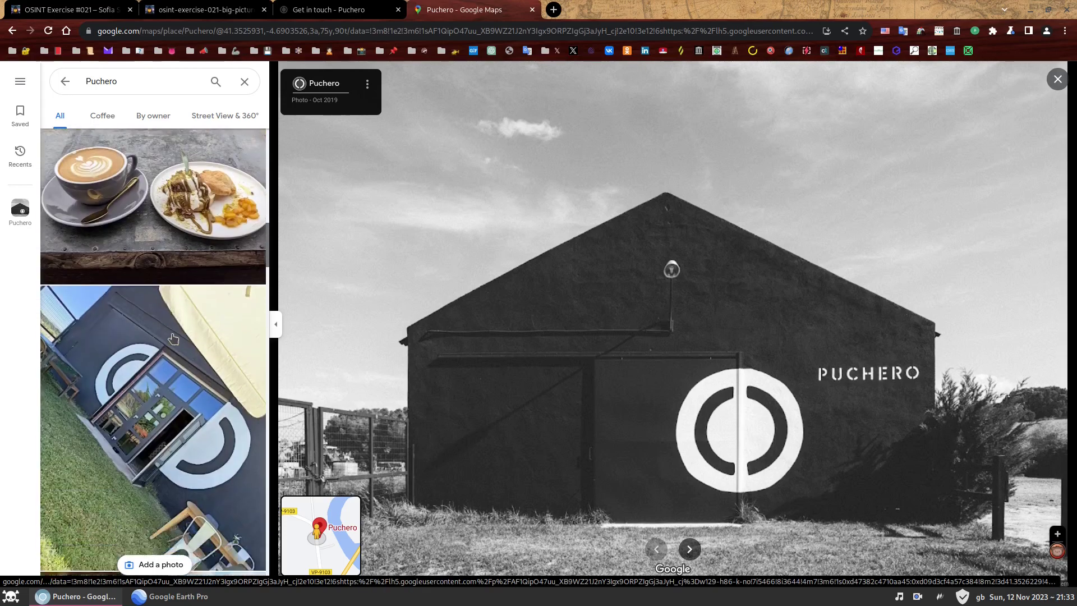
pyautogui.click(172, 337)
pyautogui.scroll(-1, 172, 337)
pyautogui.scroll(-8, 173, 337)
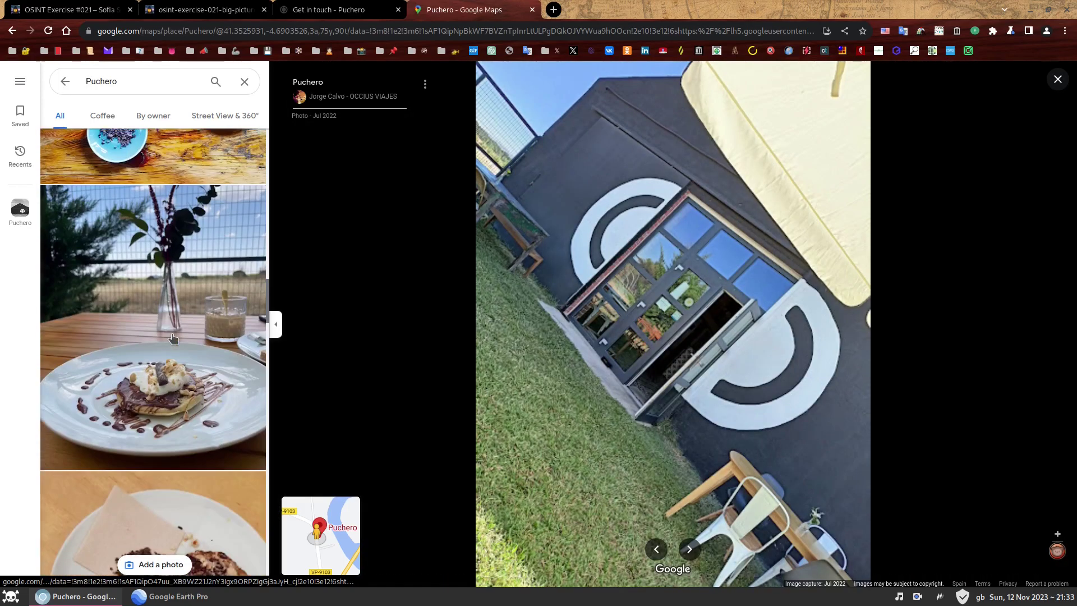
pyautogui.click(172, 337)
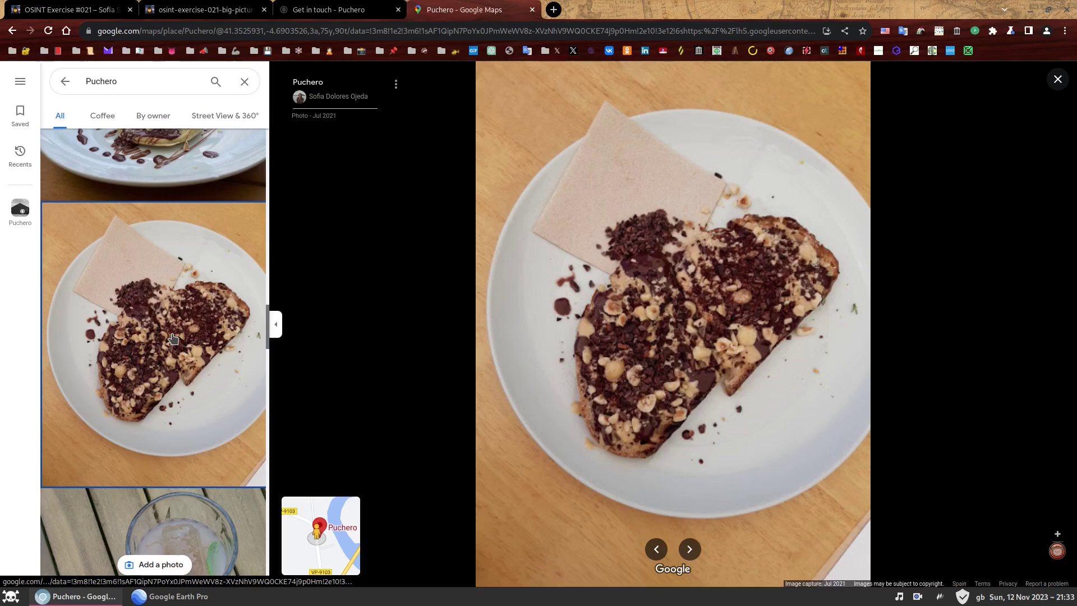
pyautogui.scroll(-6, 173, 337)
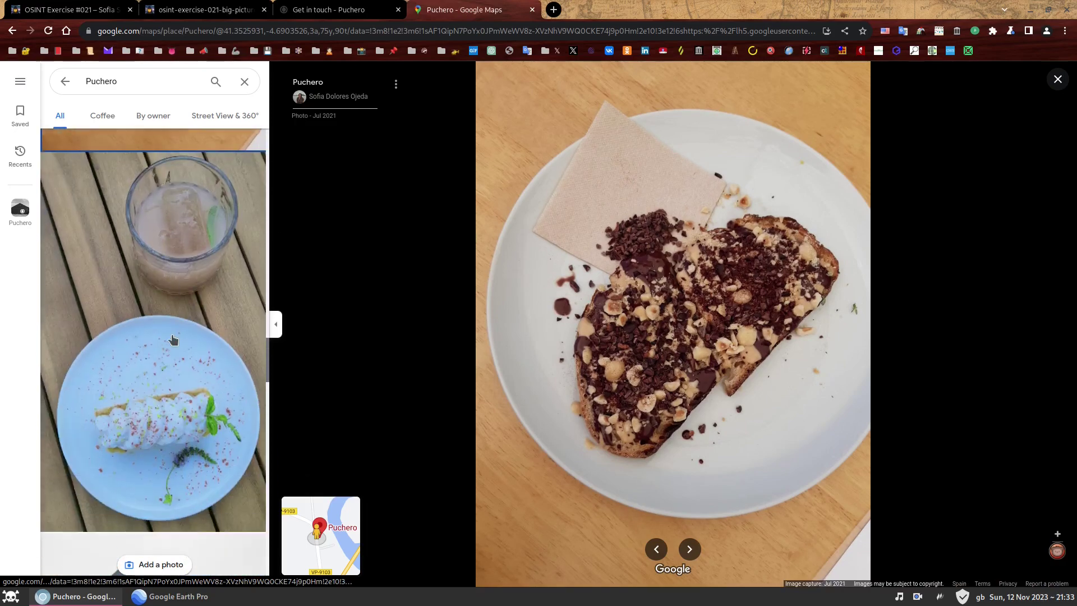
pyautogui.scroll(-5, 165, 347)
pyautogui.click(167, 344)
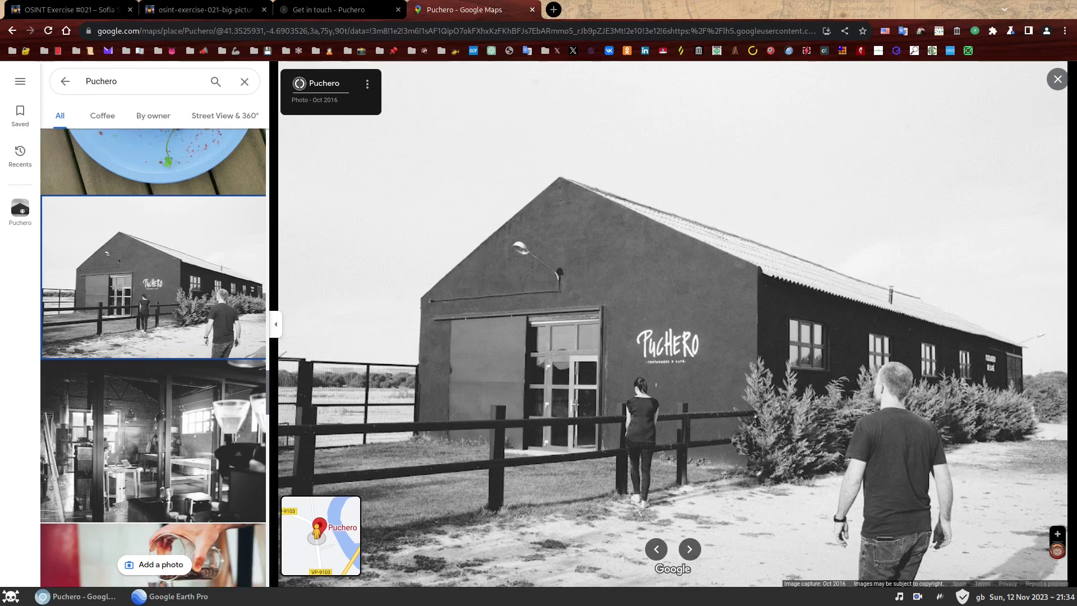
# - Close the place listing and copy the coordinates of the spot beside Finca Puentes Mediana
pyautogui.click(245, 81)
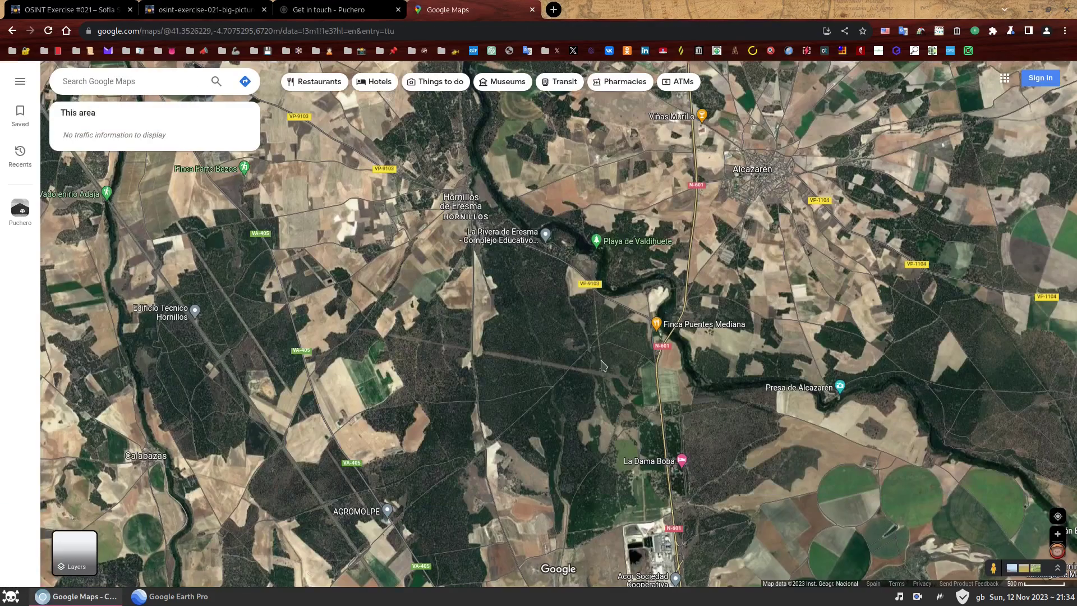
pyautogui.rightClick(660, 333)
pyautogui.click(684, 340)
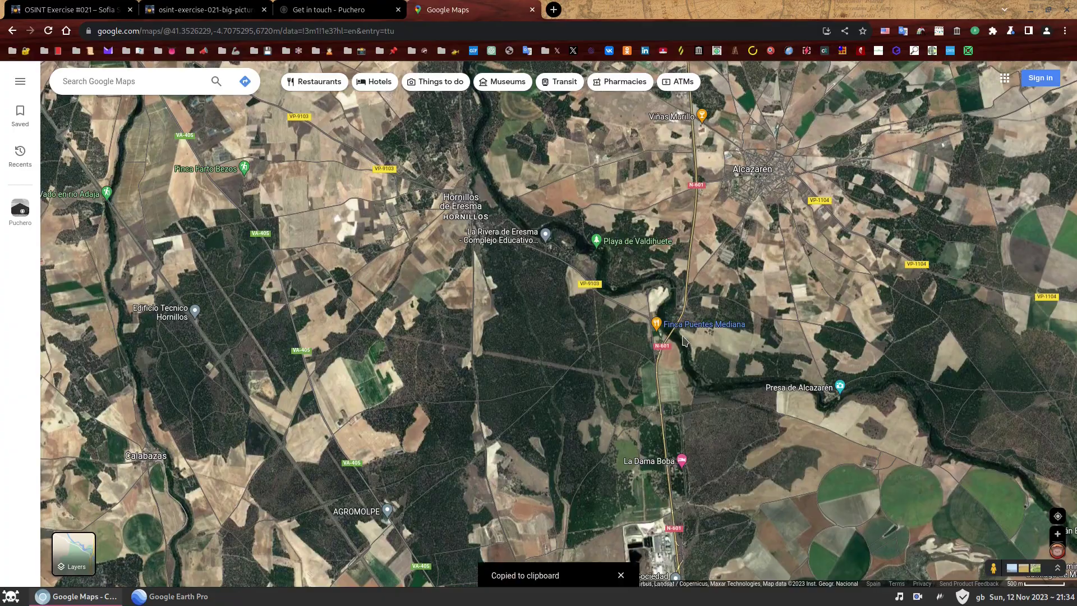
# - Fly Google Earth Pro to 41.35159202046095, -4.688732531073598 and zoom out over the river
pyautogui.click(174, 596)
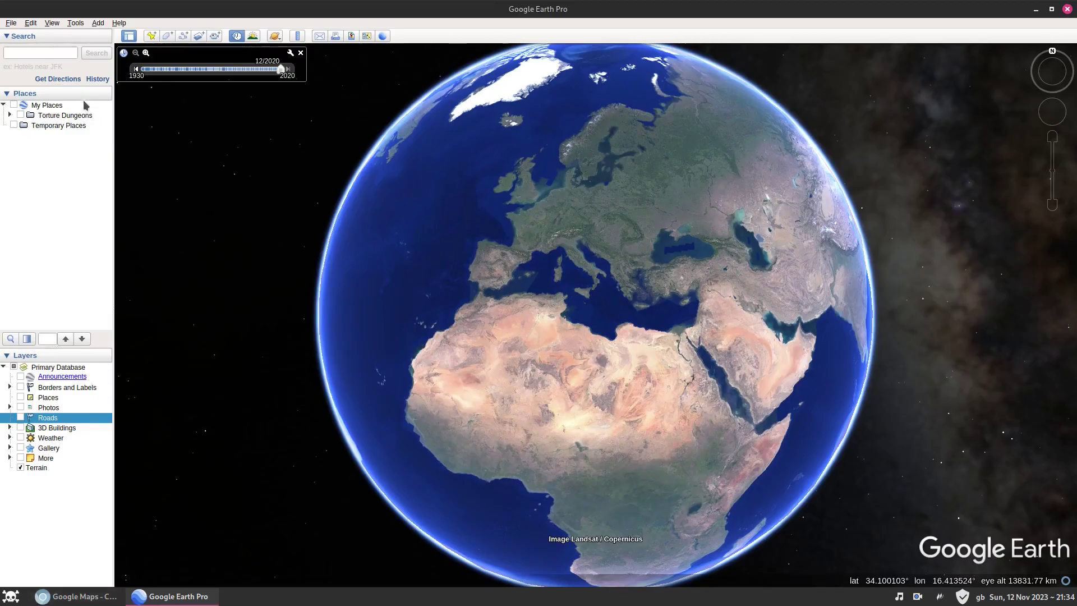
pyautogui.click(71, 52)
pyautogui.hotkey('ctrl', 'v')
pyautogui.click(97, 53)
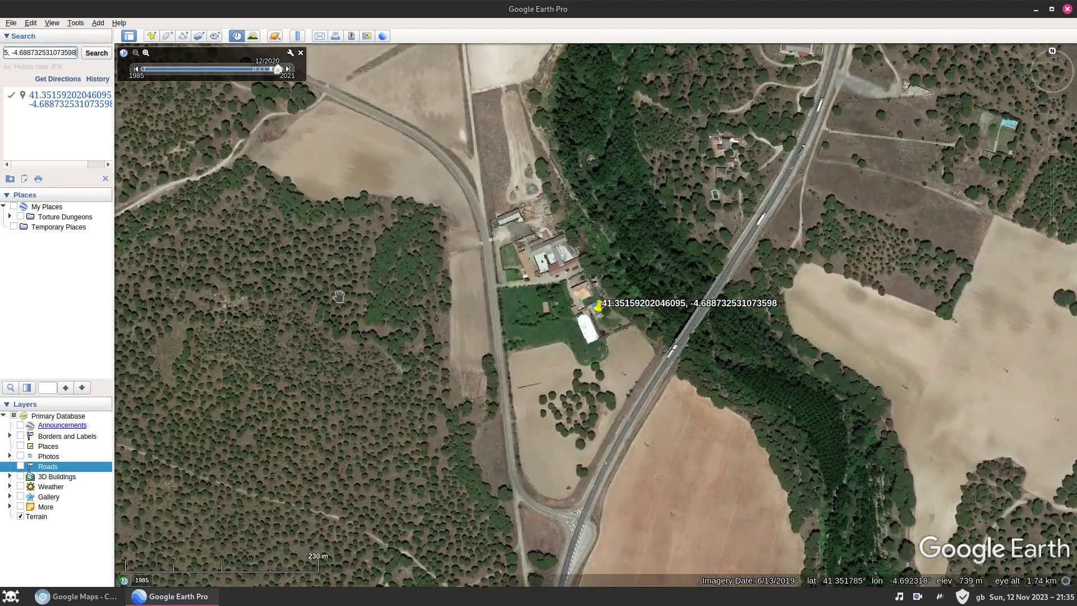
pyautogui.scroll(-5, 464, 324)
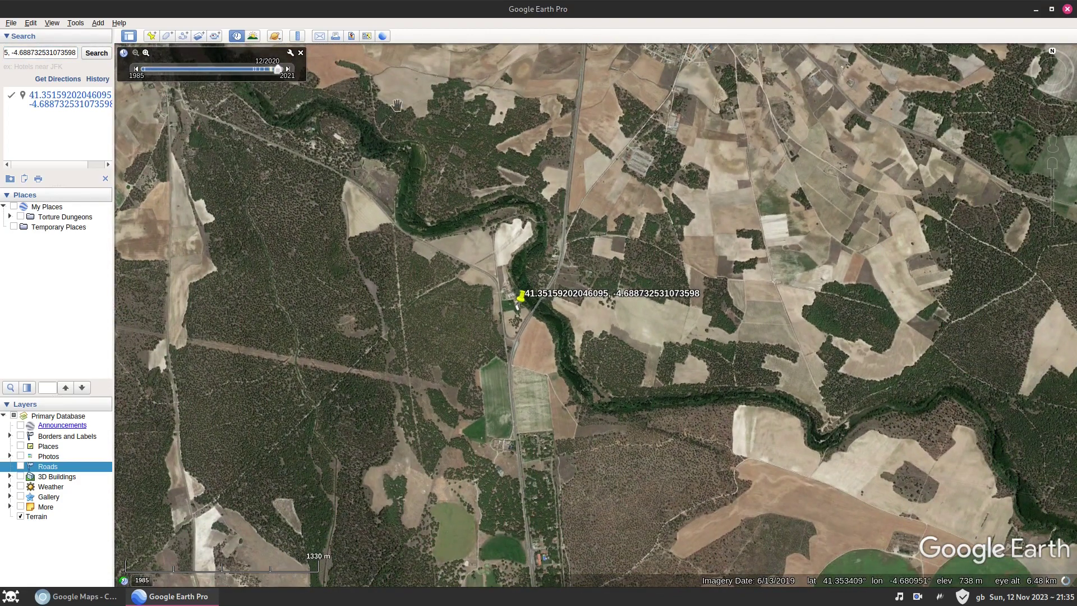
# - Snap Google Earth to the left half, then pan and rotate until the river bend matches the chocolate map
pyautogui.press('super+Left')
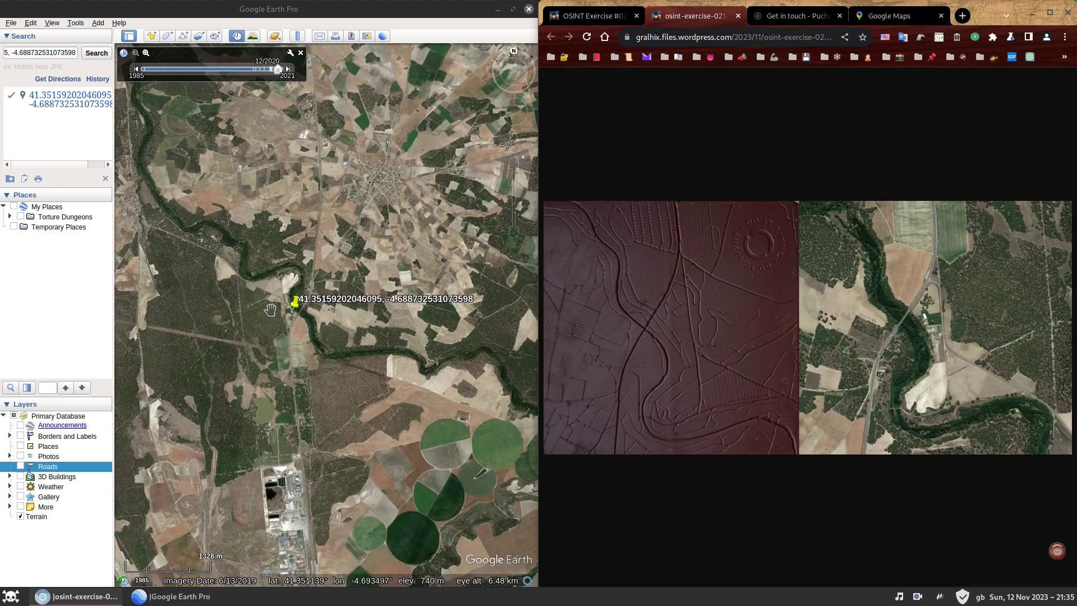
pyautogui.scroll(4, 269, 307)
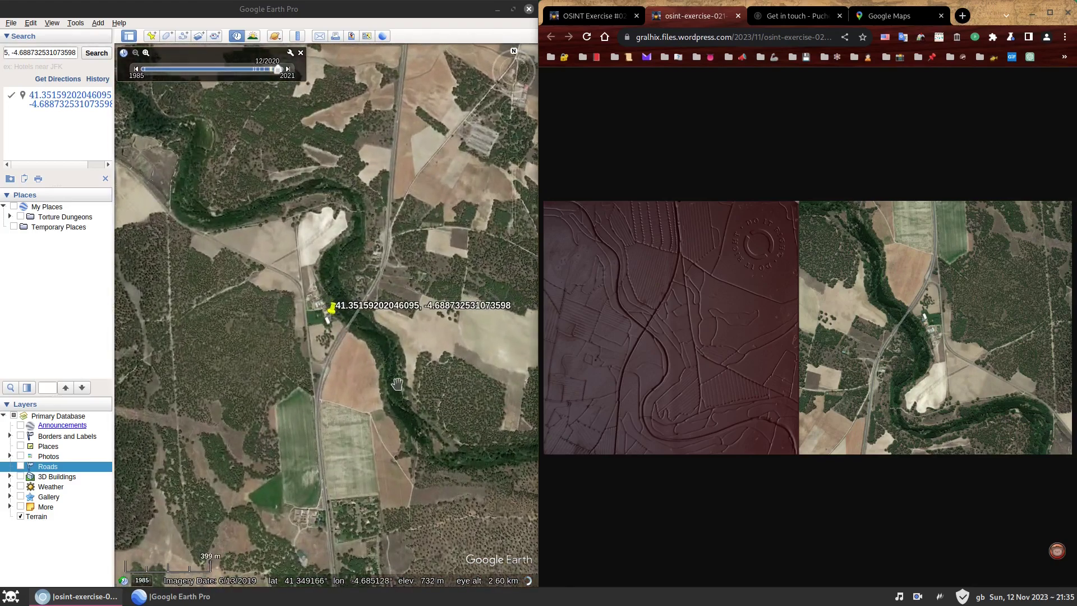
pyautogui.press('Left')
pyautogui.press('Up')
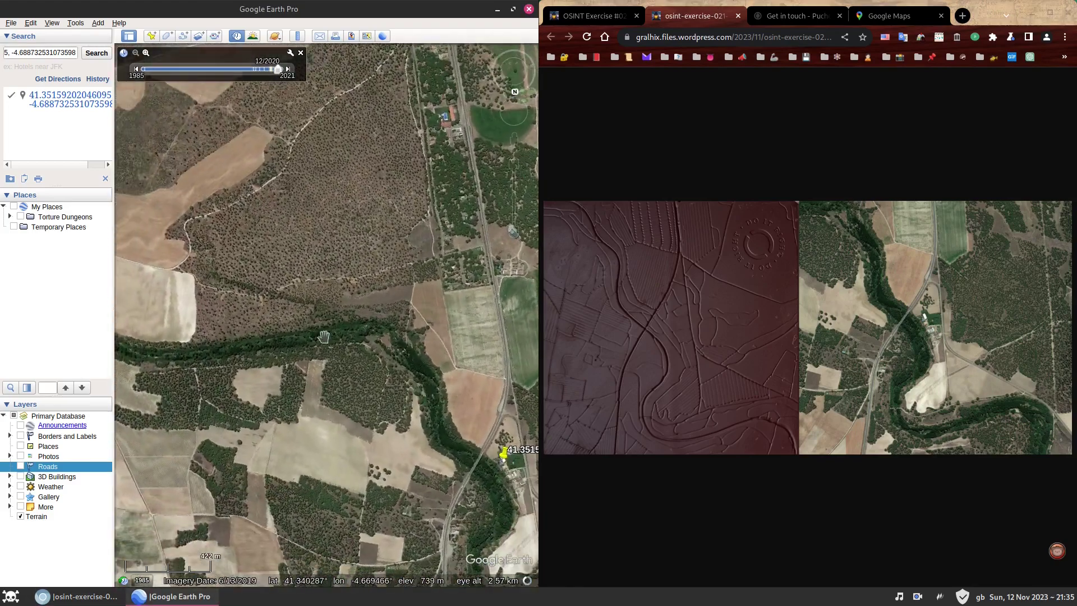
pyautogui.moveTo(375, 374); pyautogui.dragTo(253, 222)
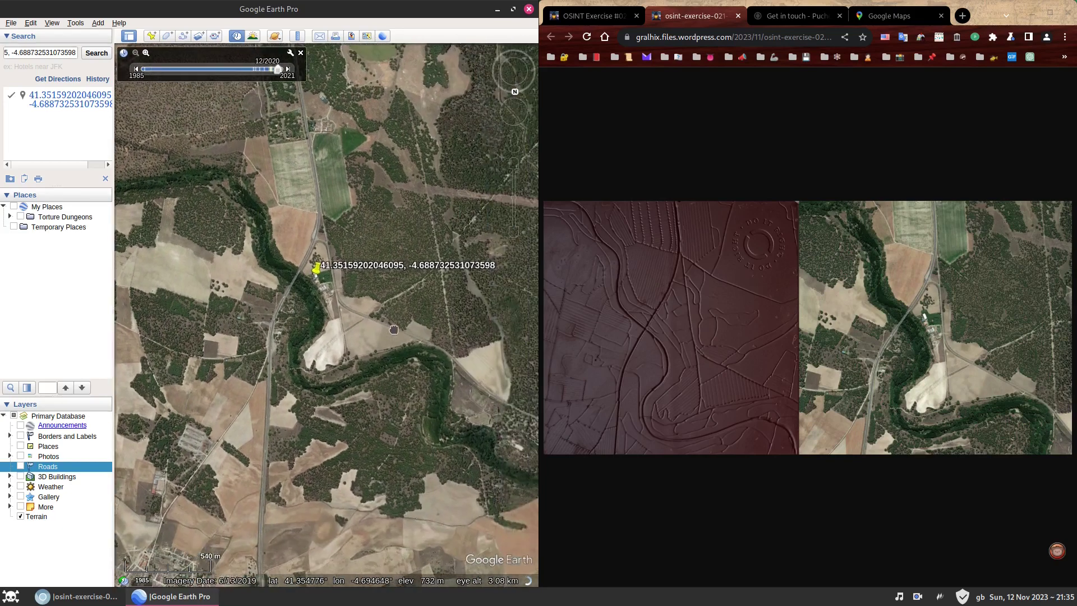
pyautogui.hotkey('shift', 'Left')
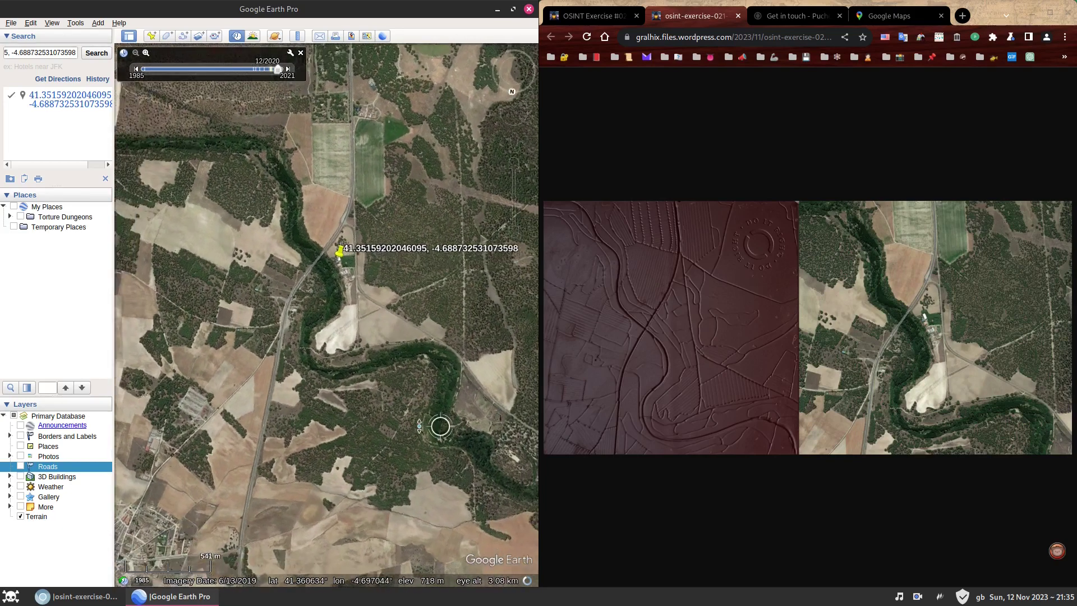
pyautogui.hotkey('shift', 'Right')
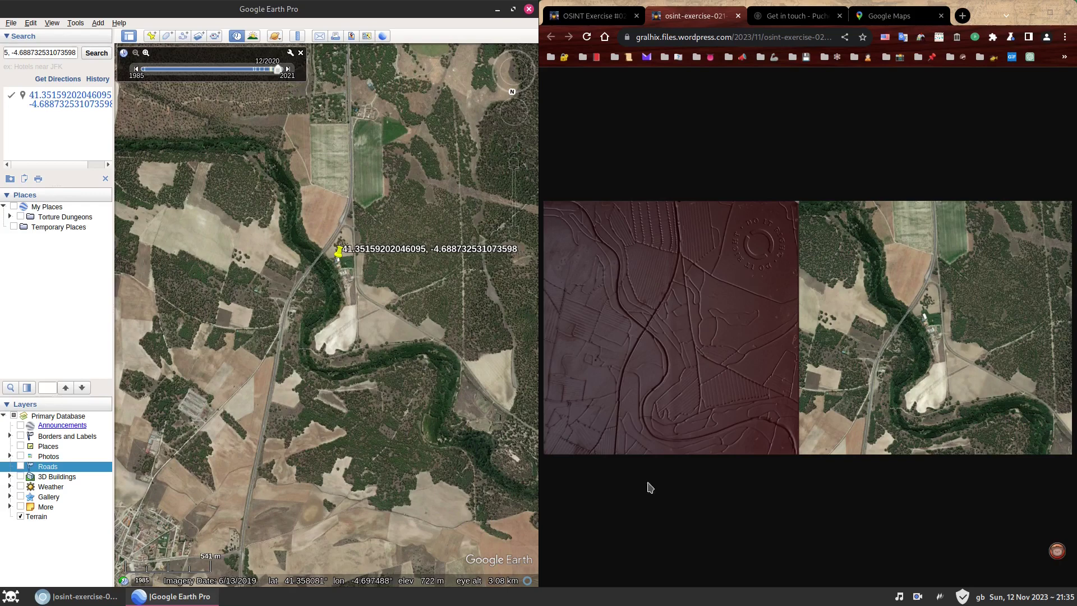
pyautogui.click(843, 494)
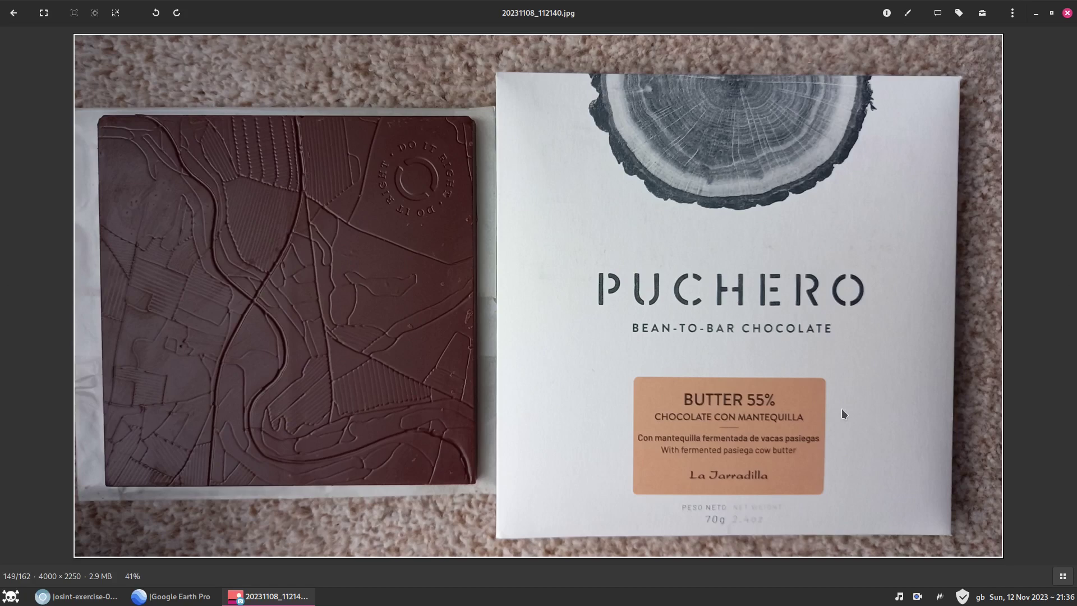
pyautogui.scroll(-1, 841, 408)
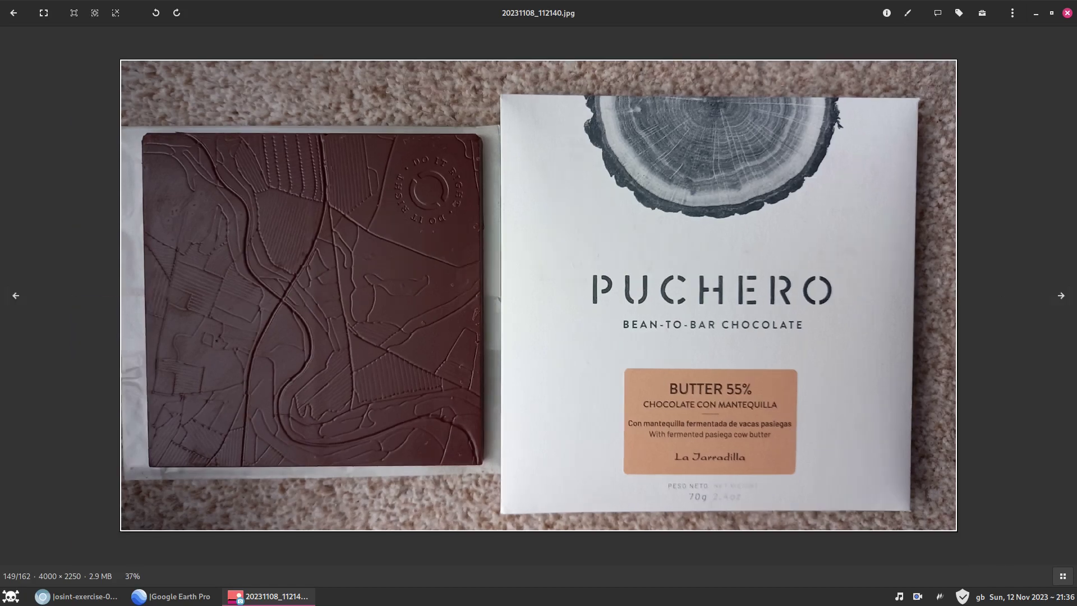
pyautogui.click(1035, 13)
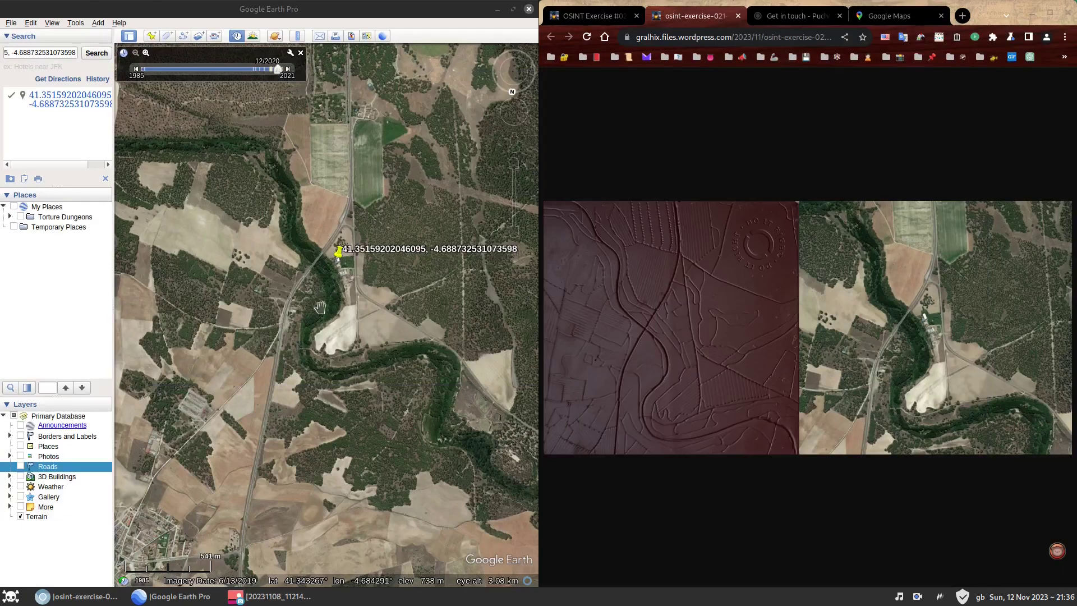